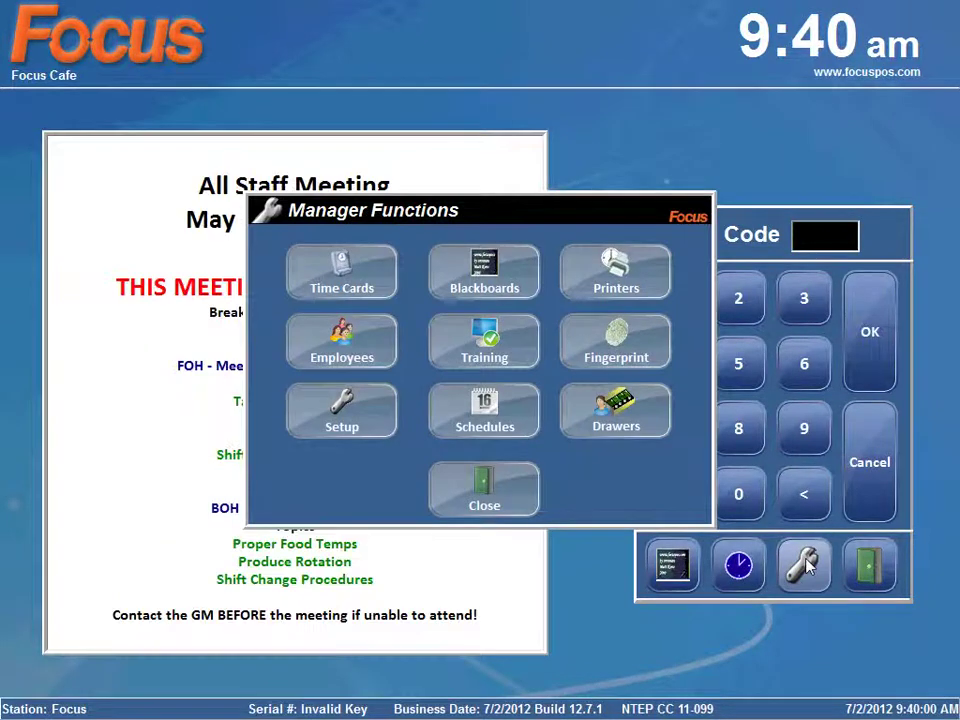
Open the Time Cards window from the POS manager functions, then close it again
{"action": "left_click", "coordinate": [366, 287]}
{"action": "left_click", "coordinate": [378, 288]}
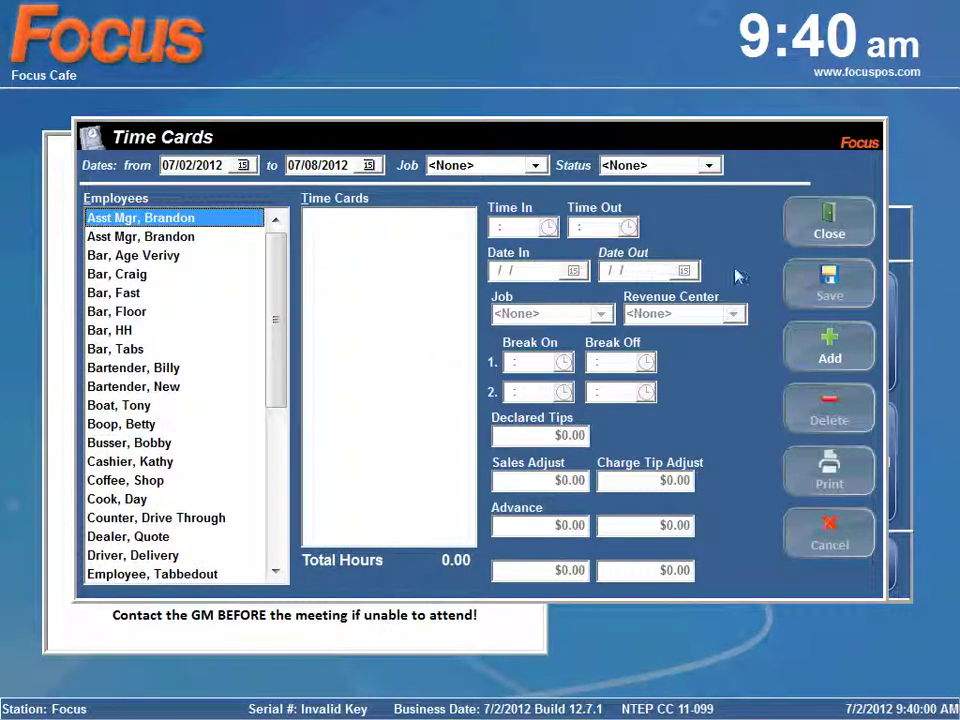
{"action": "left_click", "coordinate": [844, 231]}
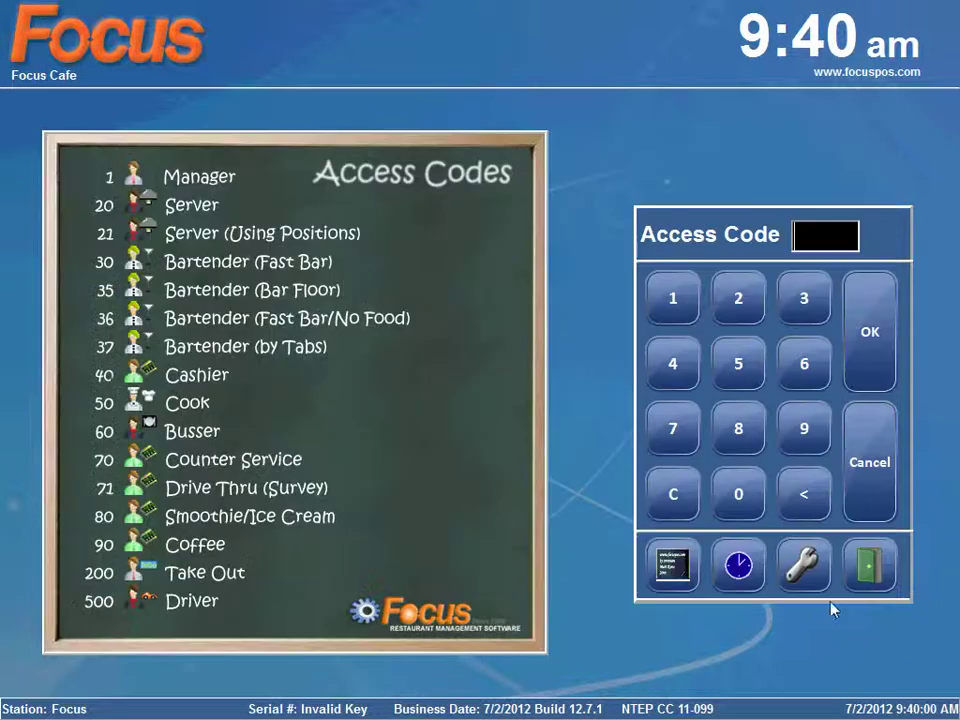
{"action": "left_click", "coordinate": [797, 586]}
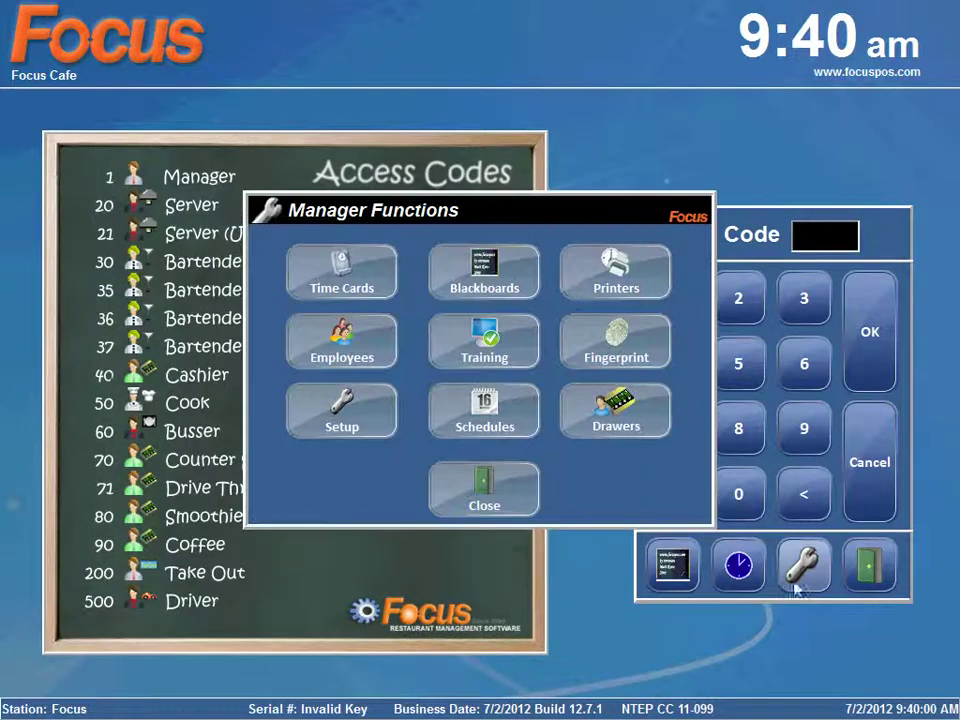
Enter the back-office software and open Time Cards for 07/02/2012 to 07/08/2012
{"action": "left_click", "coordinate": [362, 422]}
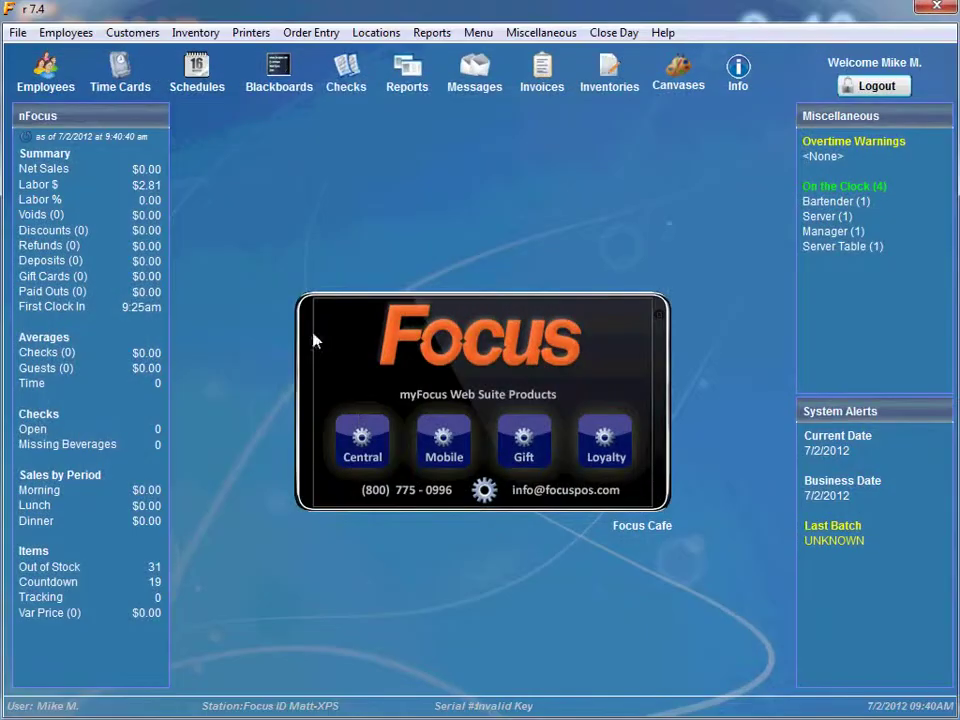
{"action": "left_click", "coordinate": [70, 34]}
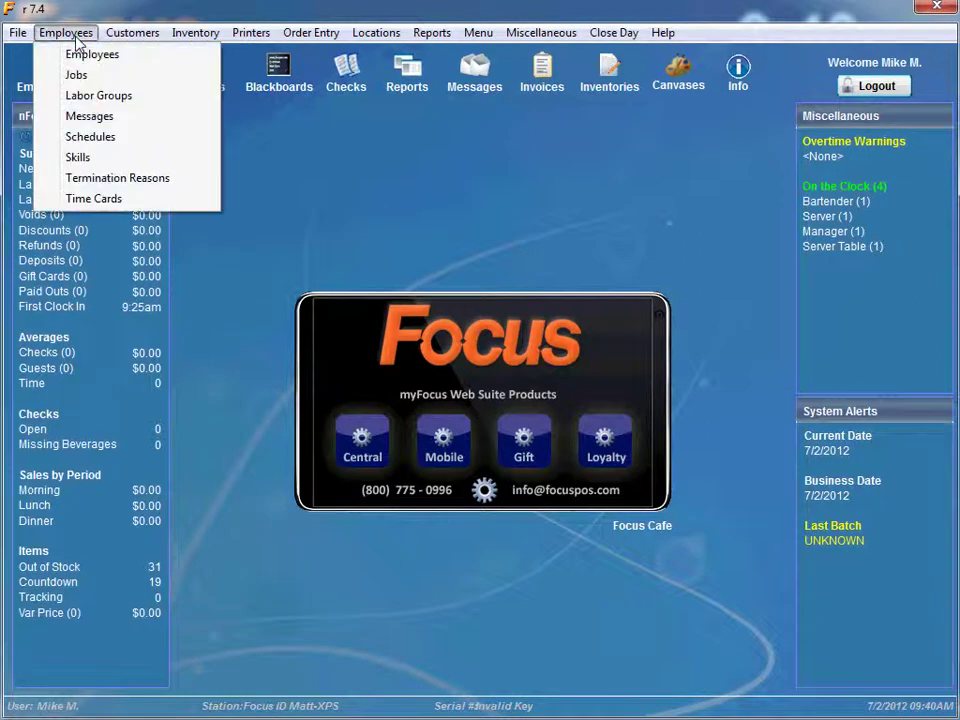
{"action": "left_click", "coordinate": [99, 200]}
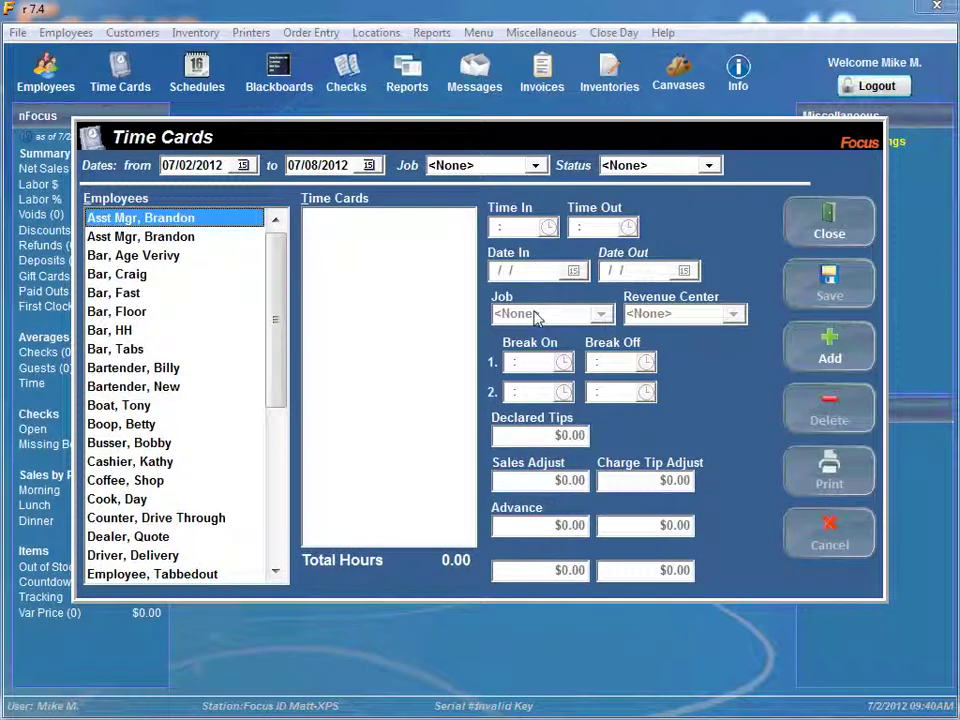
{"action": "left_click", "coordinate": [828, 225]}
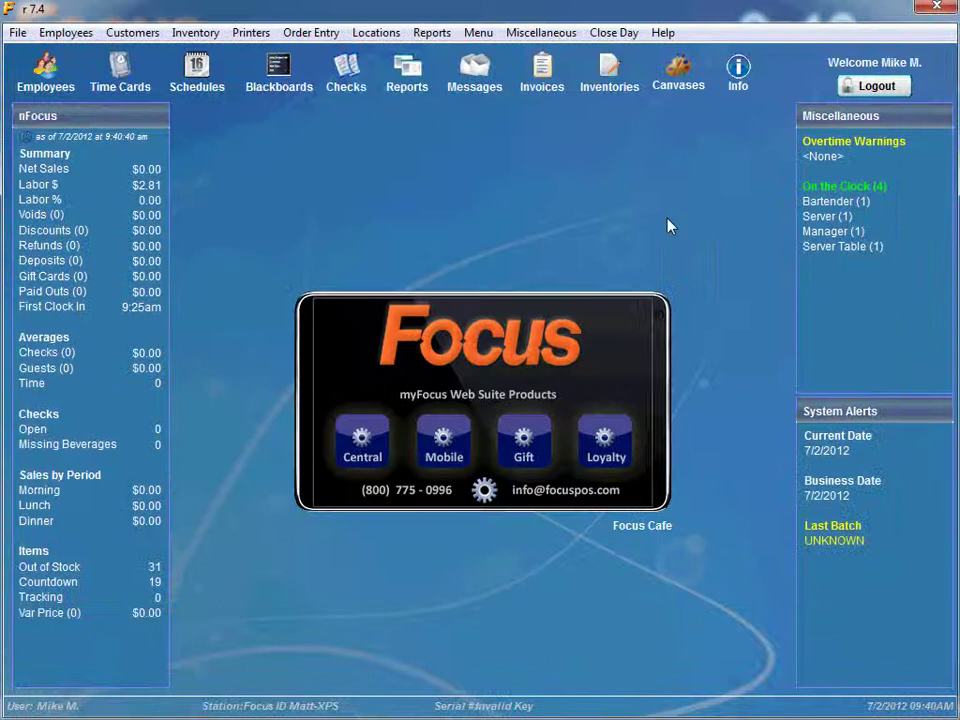
{"action": "left_click", "coordinate": [125, 77]}
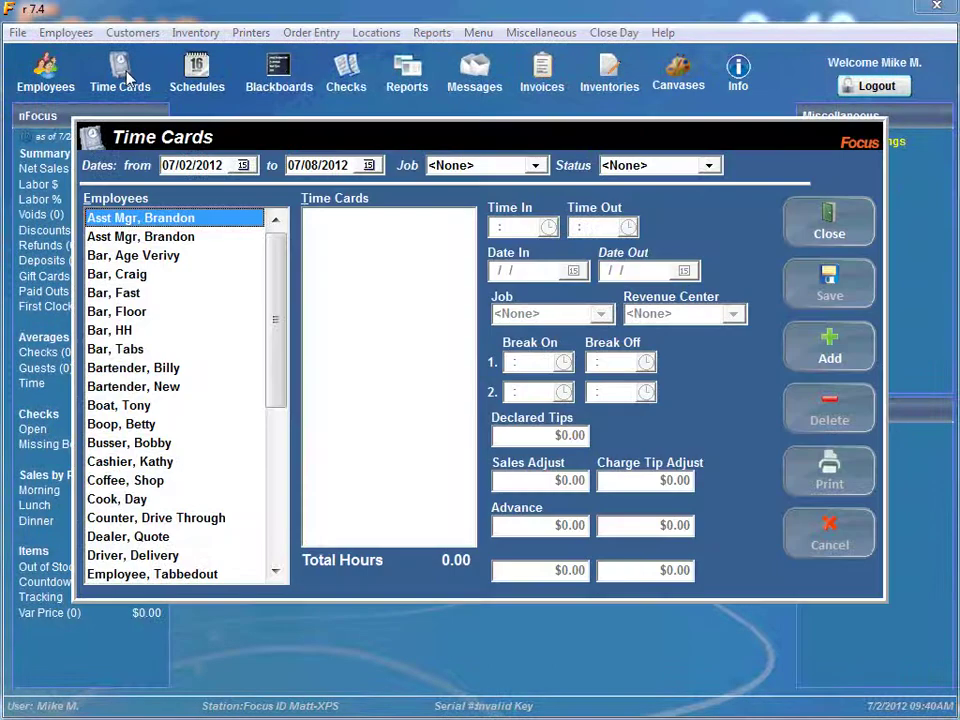
{"action": "left_click", "coordinate": [145, 172]}
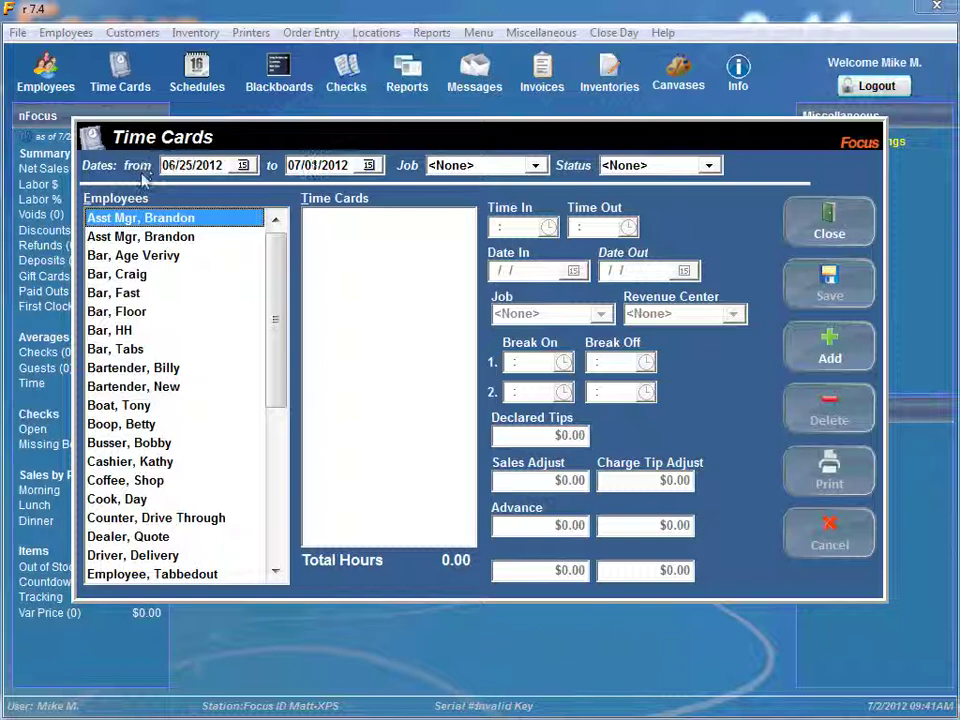
{"action": "left_click", "coordinate": [274, 171]}
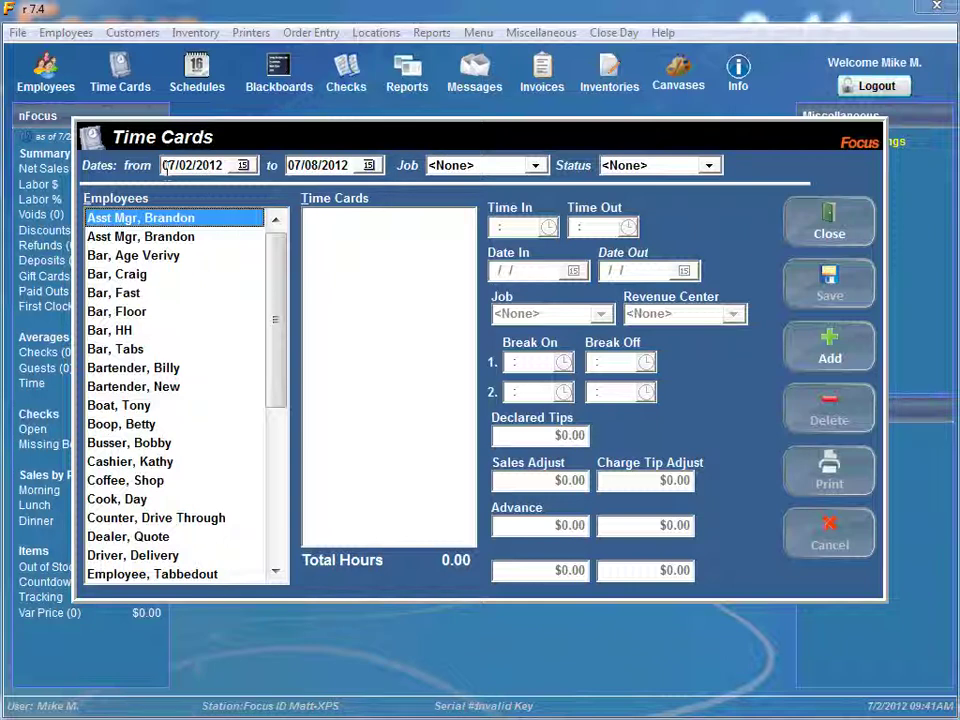
{"action": "left_click", "coordinate": [140, 166]}
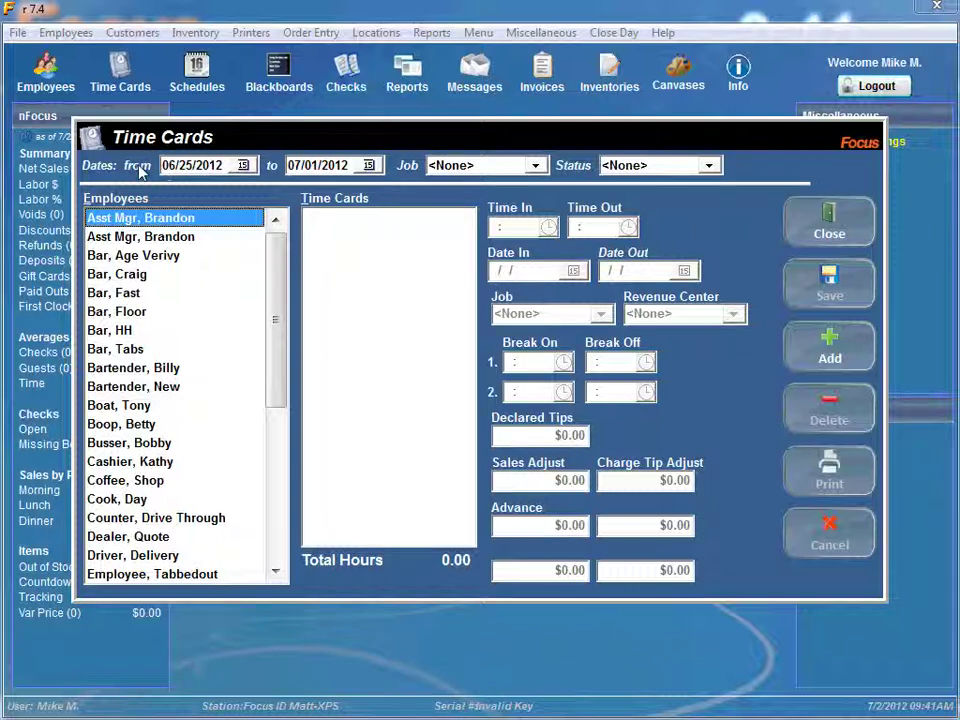
{"action": "left_click", "coordinate": [274, 167]}
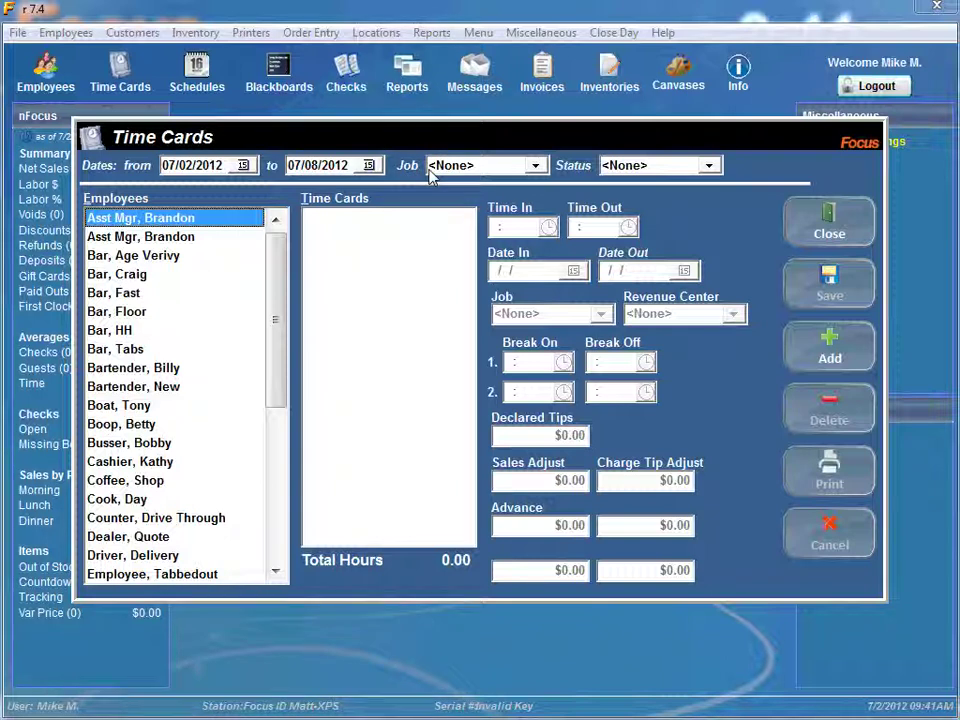
Try then clear a Bartender job filter, and filter the list to On Clock status
{"action": "left_click", "coordinate": [535, 165]}
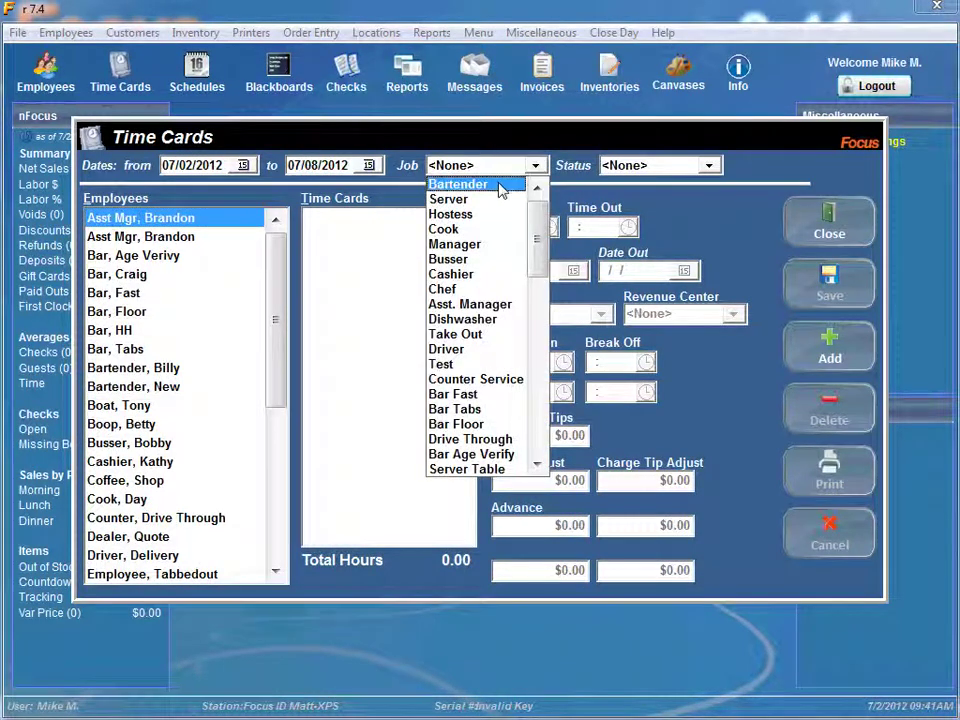
{"action": "left_click", "coordinate": [499, 189]}
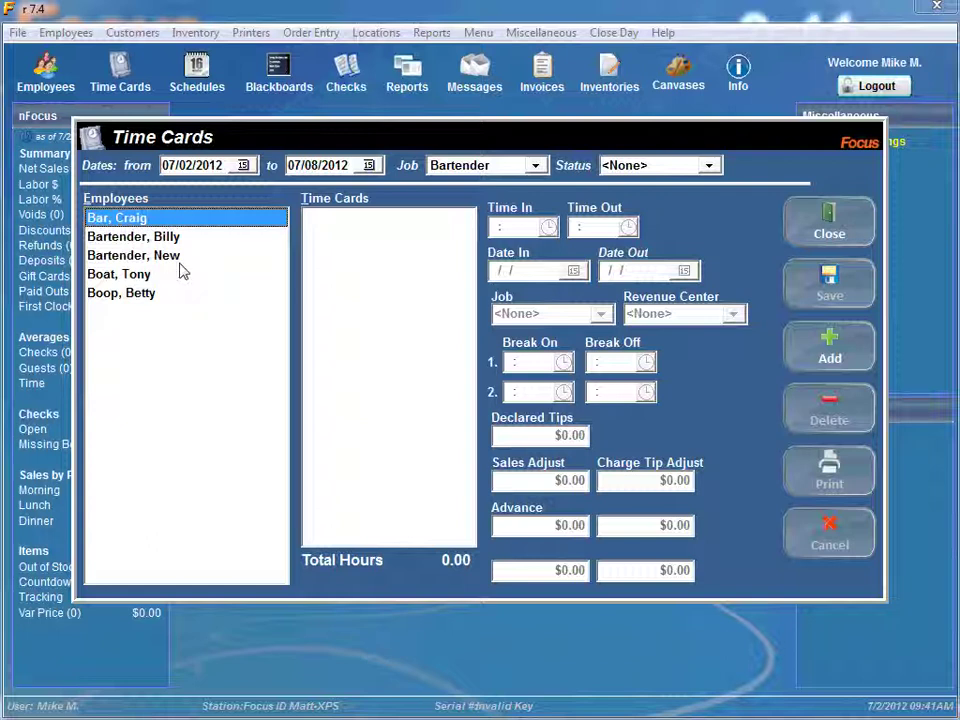
{"action": "left_click", "coordinate": [490, 167]}
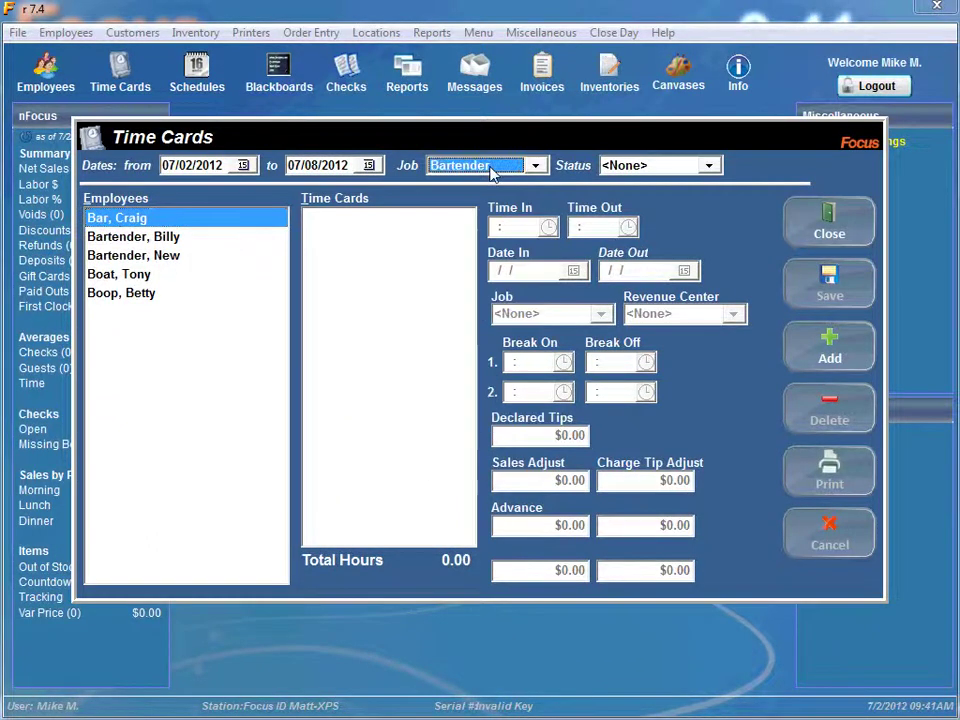
{"action": "key", "text": "Delete"}
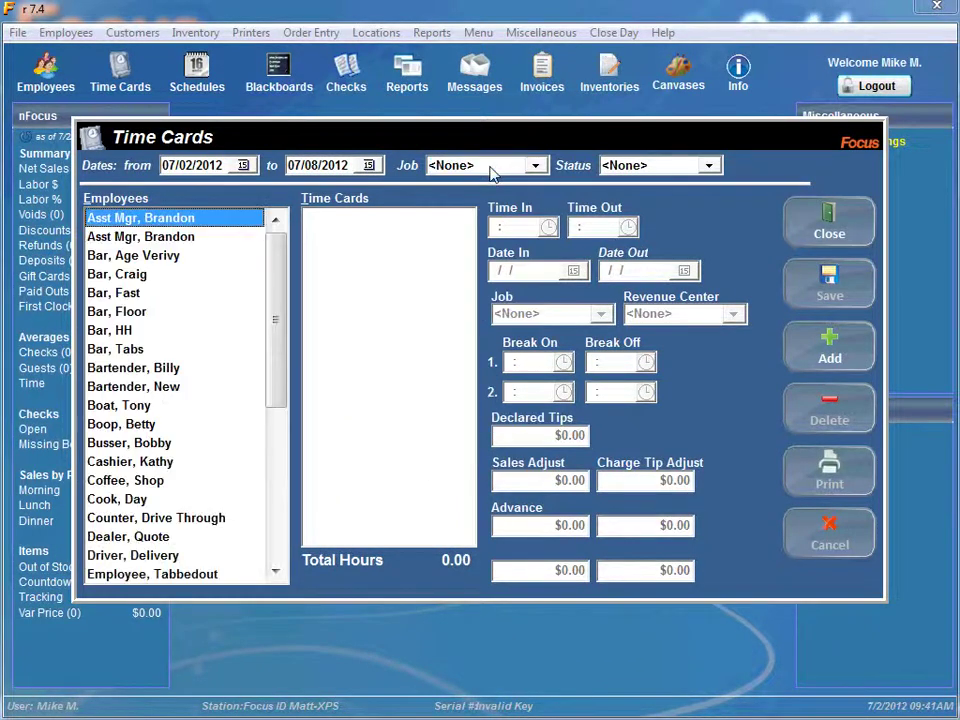
{"action": "left_click", "coordinate": [661, 166]}
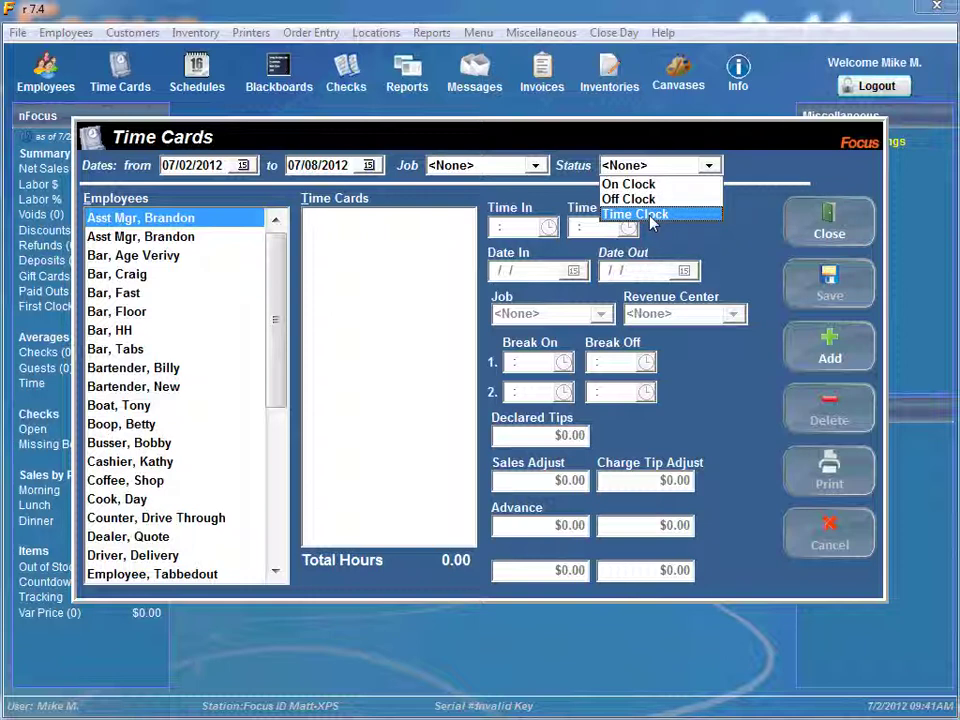
{"action": "left_click", "coordinate": [650, 187]}
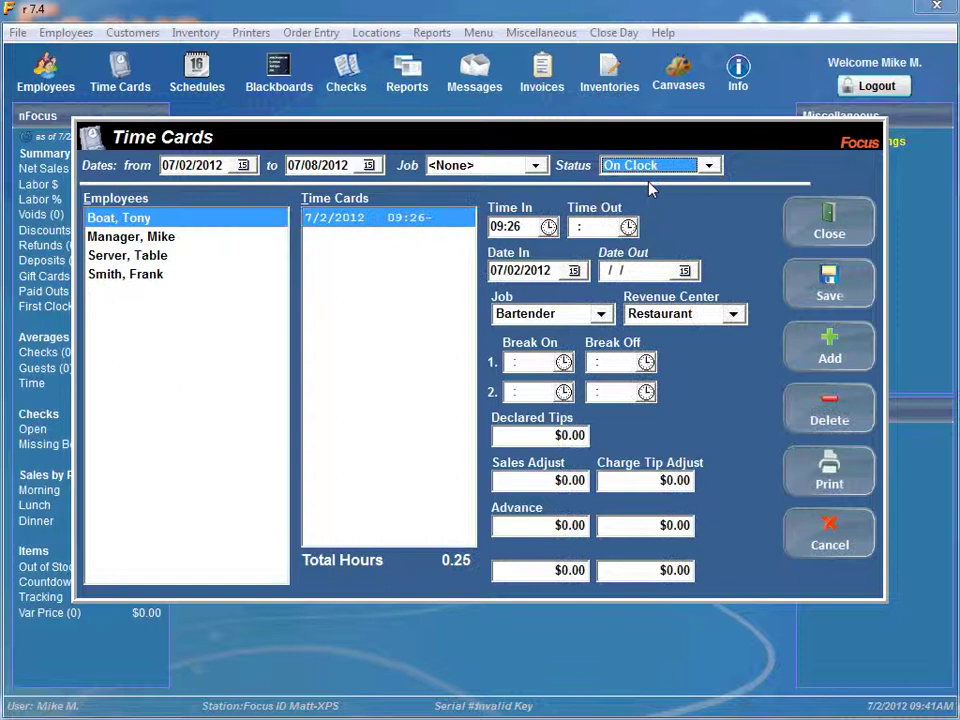
Change the open card's Time In from 09:26 to 08:00 using the keypad
{"action": "left_click", "coordinate": [548, 229]}
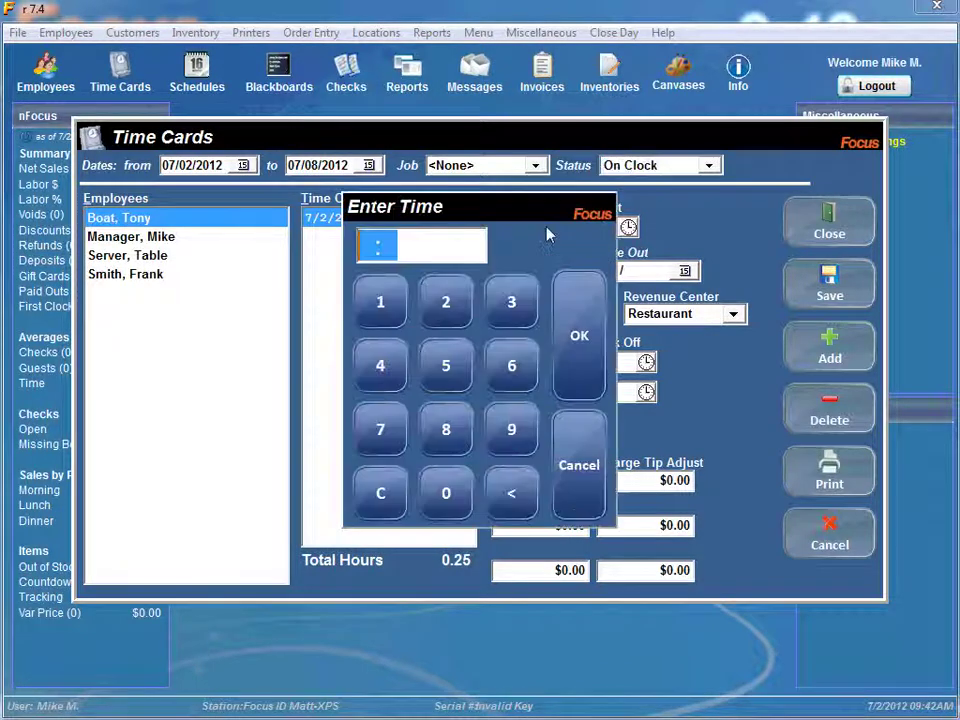
{"action": "left_click", "coordinate": [446, 492]}
{"action": "left_click", "coordinate": [446, 430]}
{"action": "left_click", "coordinate": [446, 492]}
{"action": "left_click", "coordinate": [446, 492]}
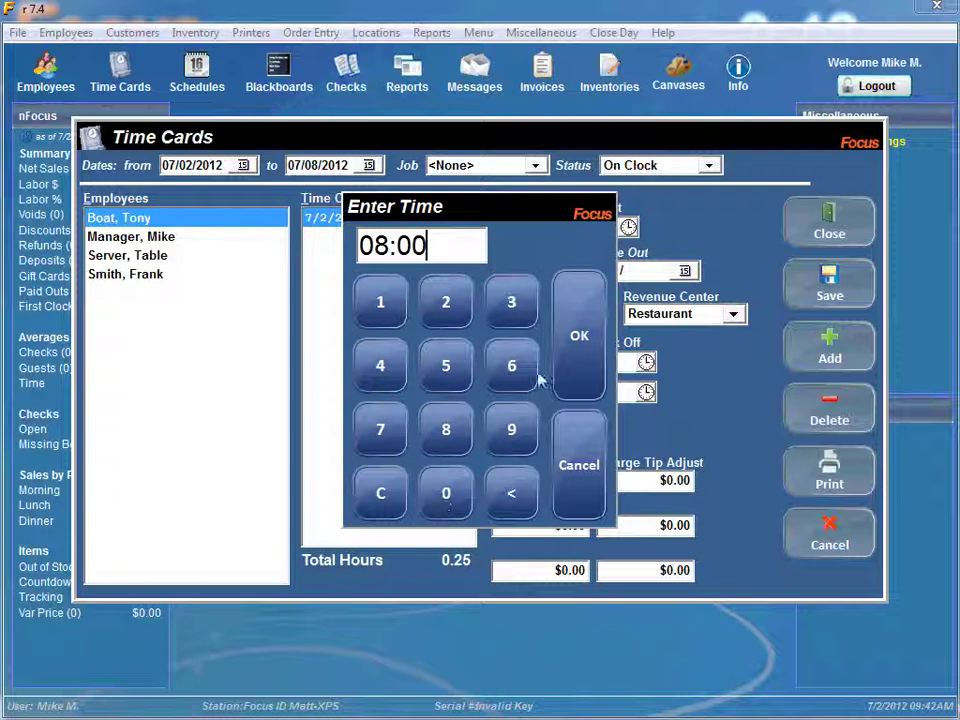
{"action": "left_click", "coordinate": [576, 340]}
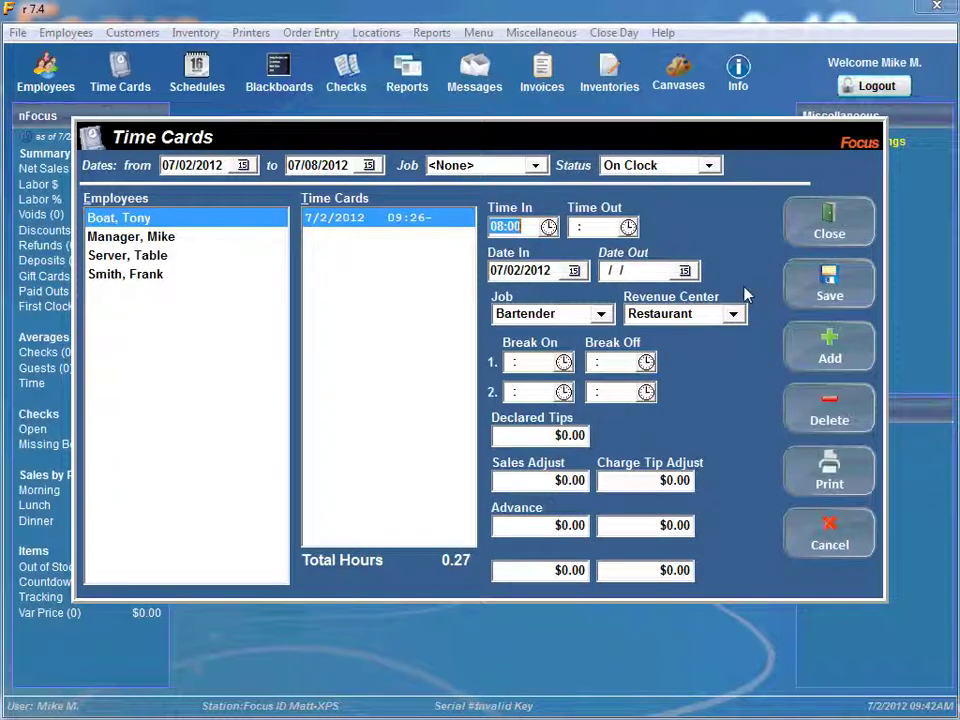
Set the card's Time Out to 09:30 on the keypad
{"action": "left_click", "coordinate": [548, 228]}
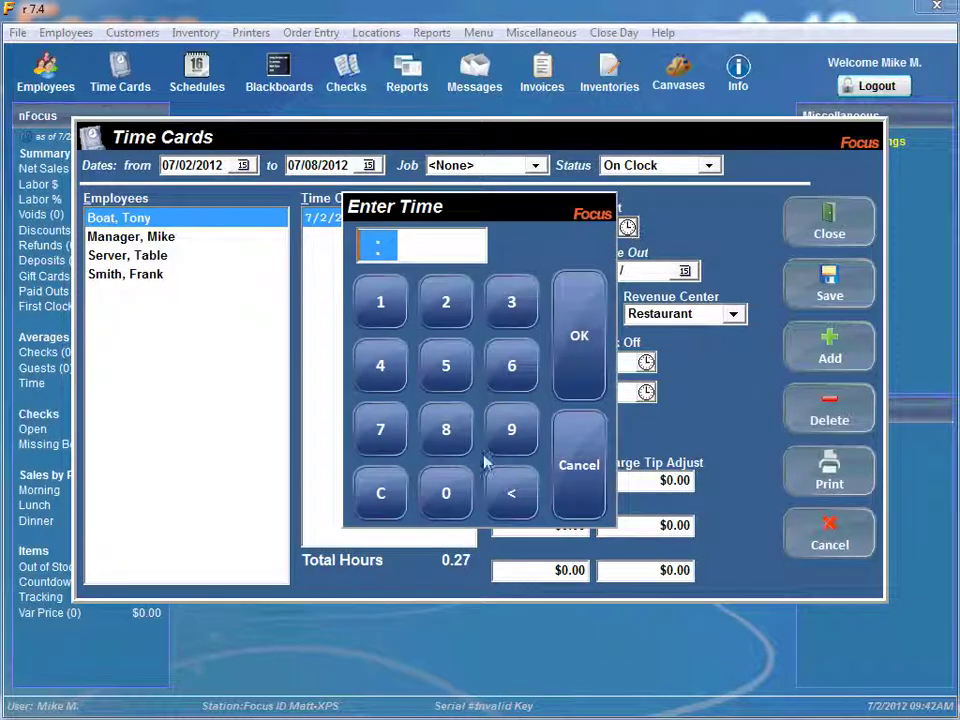
{"action": "left_click", "coordinate": [443, 495]}
{"action": "left_click", "coordinate": [506, 429]}
{"action": "left_click", "coordinate": [509, 310]}
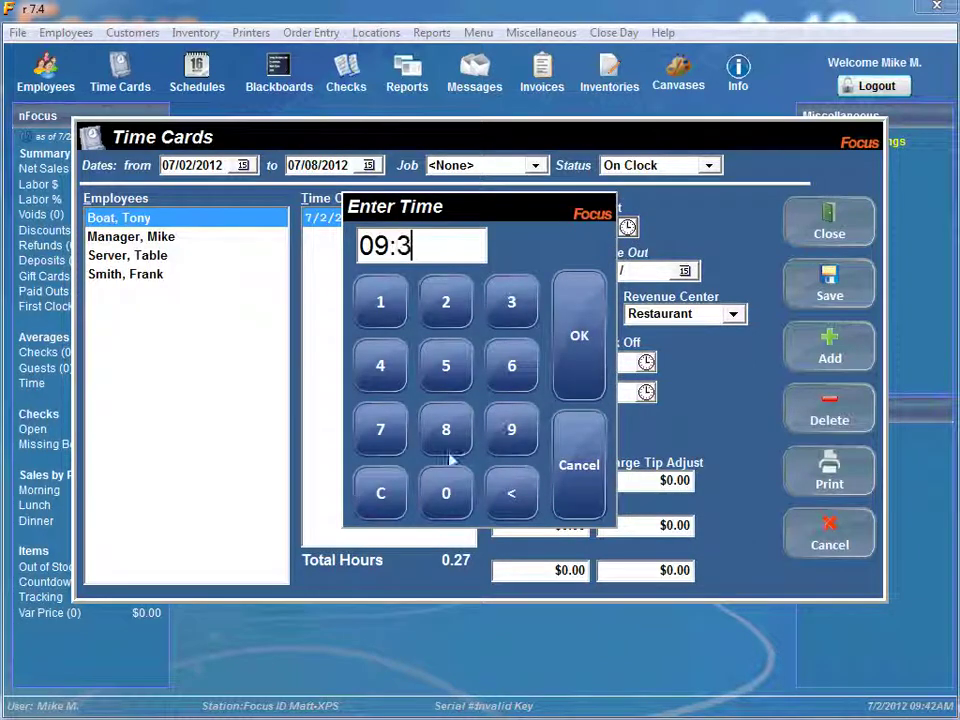
{"action": "left_click", "coordinate": [446, 493]}
{"action": "left_click", "coordinate": [579, 363]}
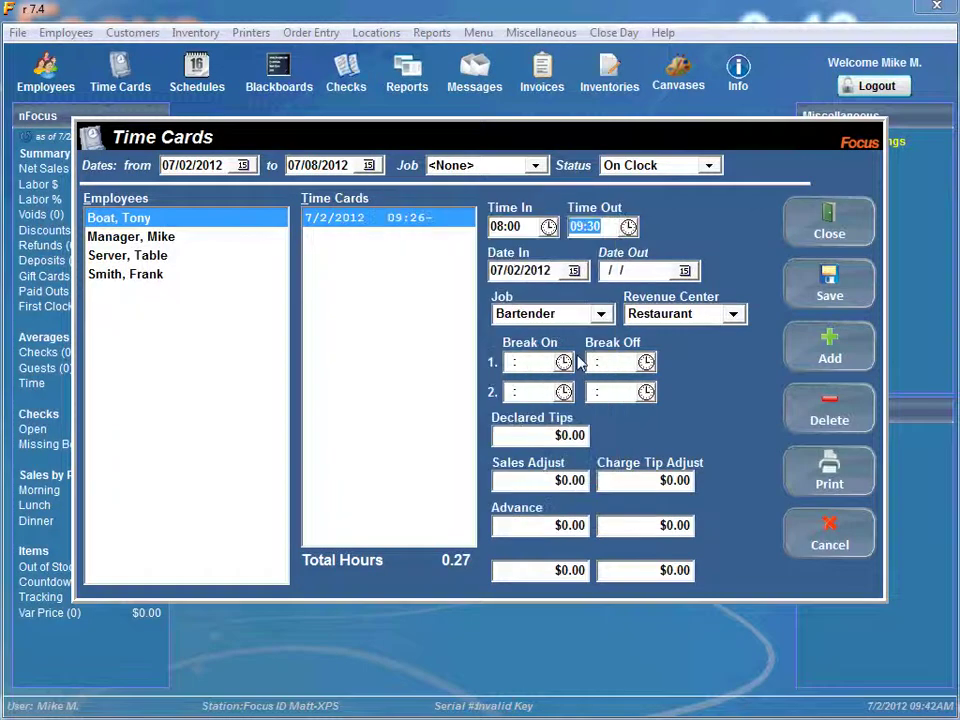
Save the card with Date Out 07/02/2012 and confirm clocking the employee out
{"action": "left_click", "coordinate": [830, 290]}
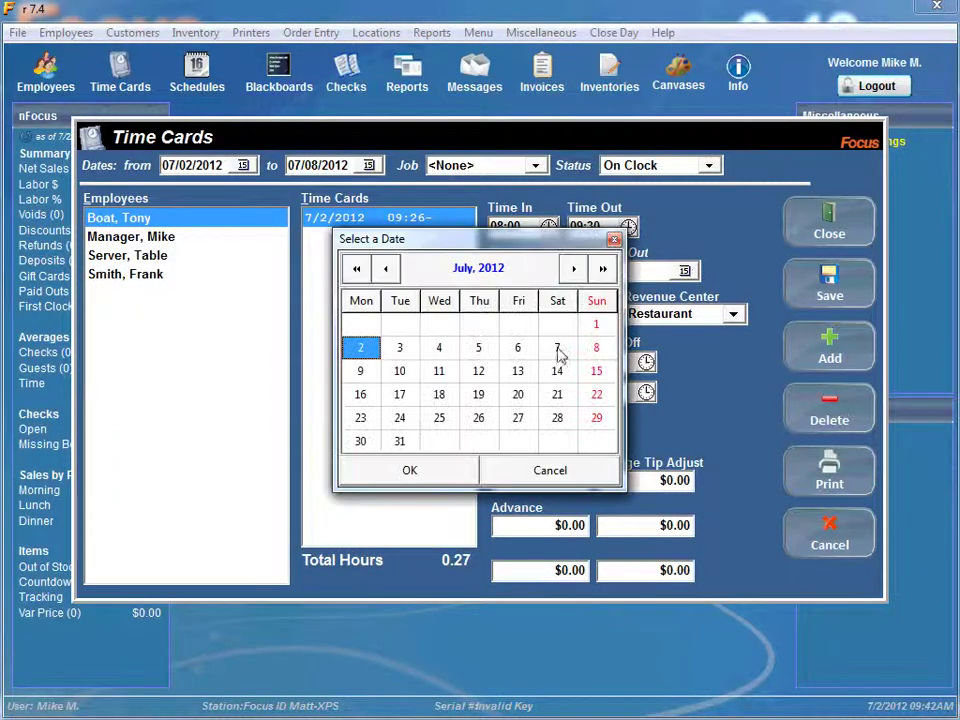
{"action": "left_click", "coordinate": [432, 474]}
{"action": "left_click", "coordinate": [835, 303]}
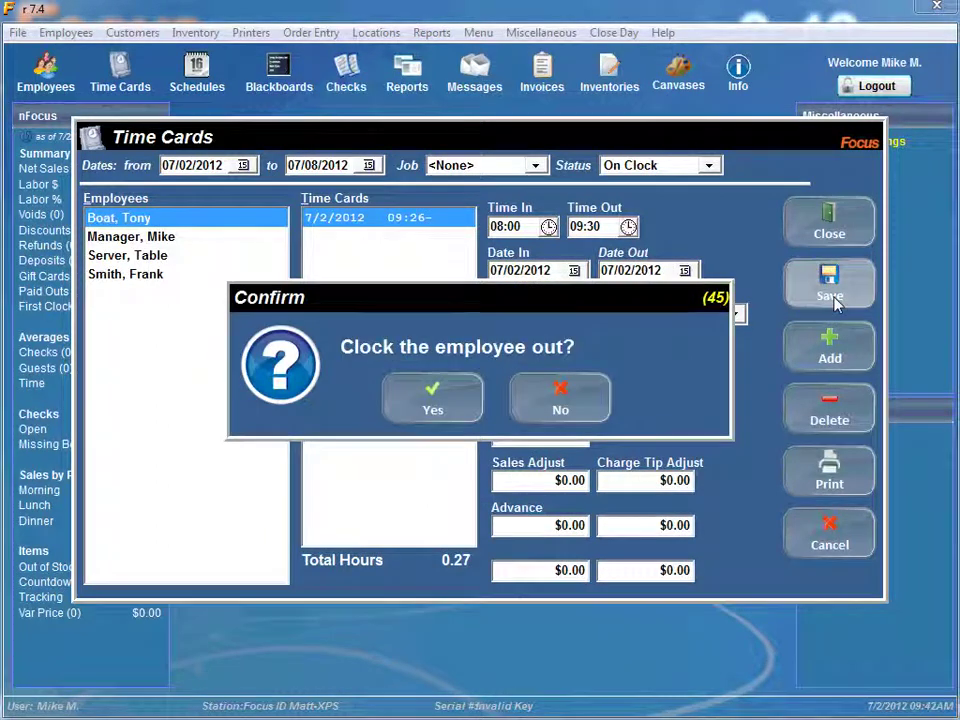
{"action": "left_click", "coordinate": [450, 408]}
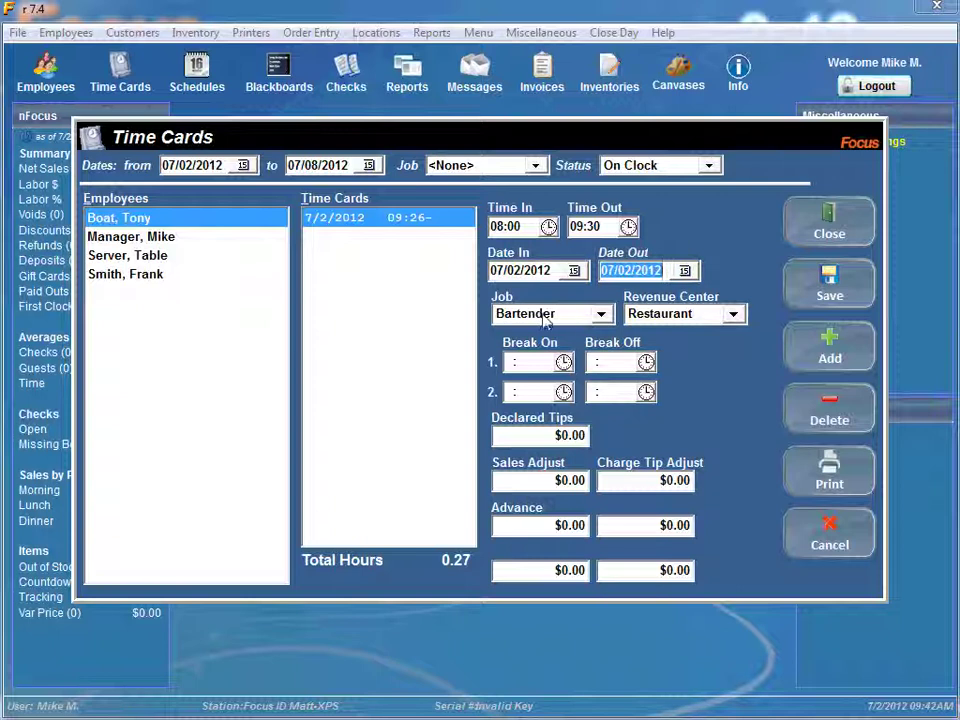
Reselect Bartender in the time card's Job dropdown
{"action": "left_click", "coordinate": [602, 314]}
{"action": "left_click", "coordinate": [548, 334]}
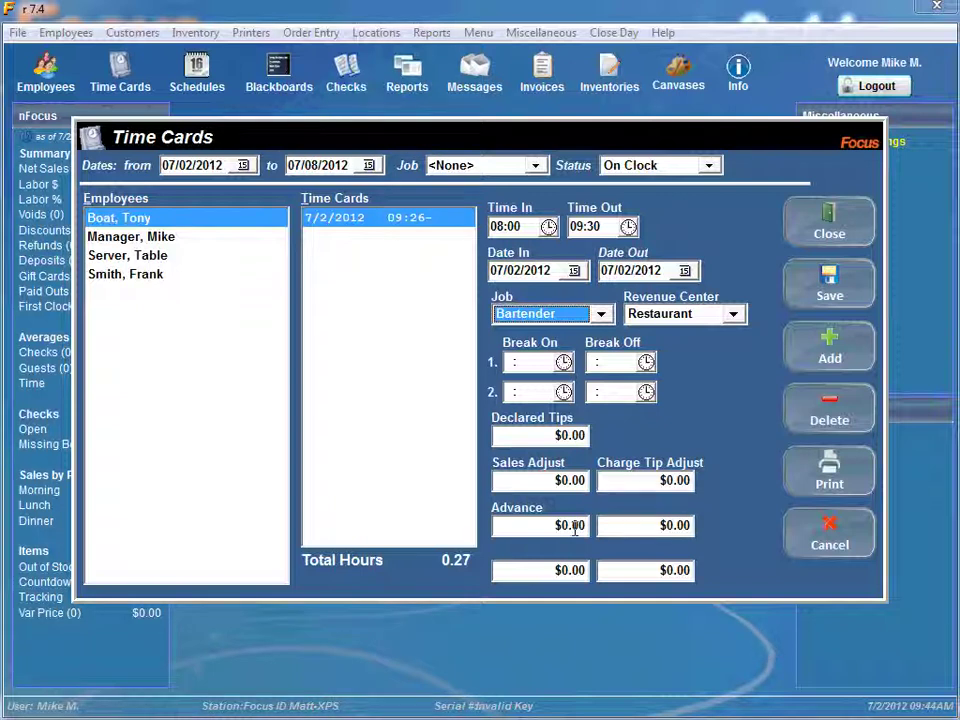
Return to Boat, Tony's card, clear Time Out and Date Out, save, and clock back in
{"action": "left_click", "coordinate": [124, 238]}
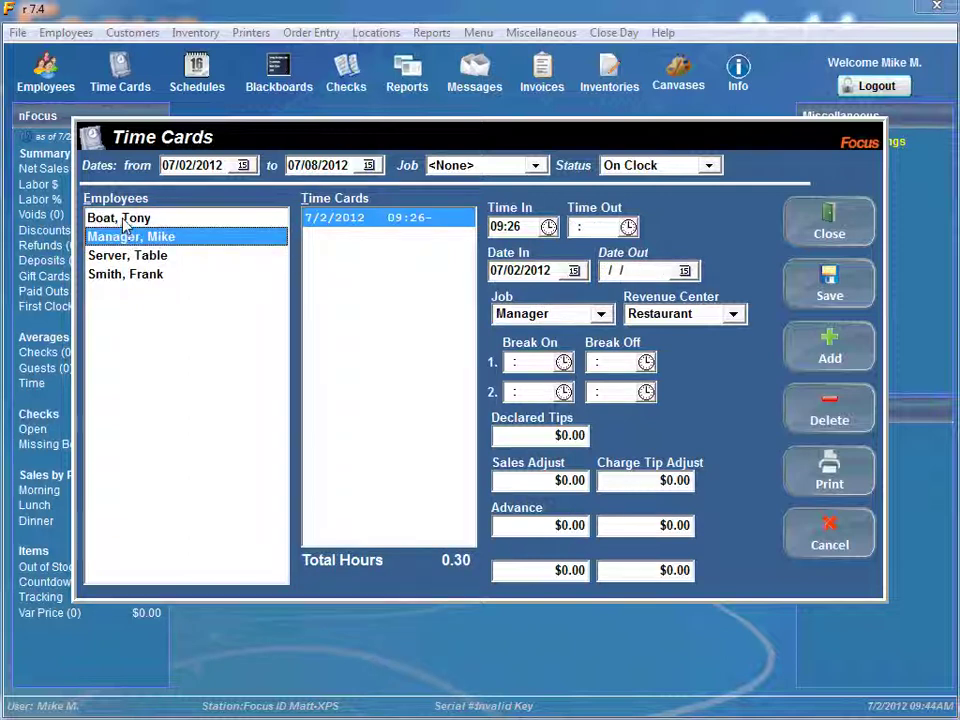
{"action": "left_click", "coordinate": [124, 222]}
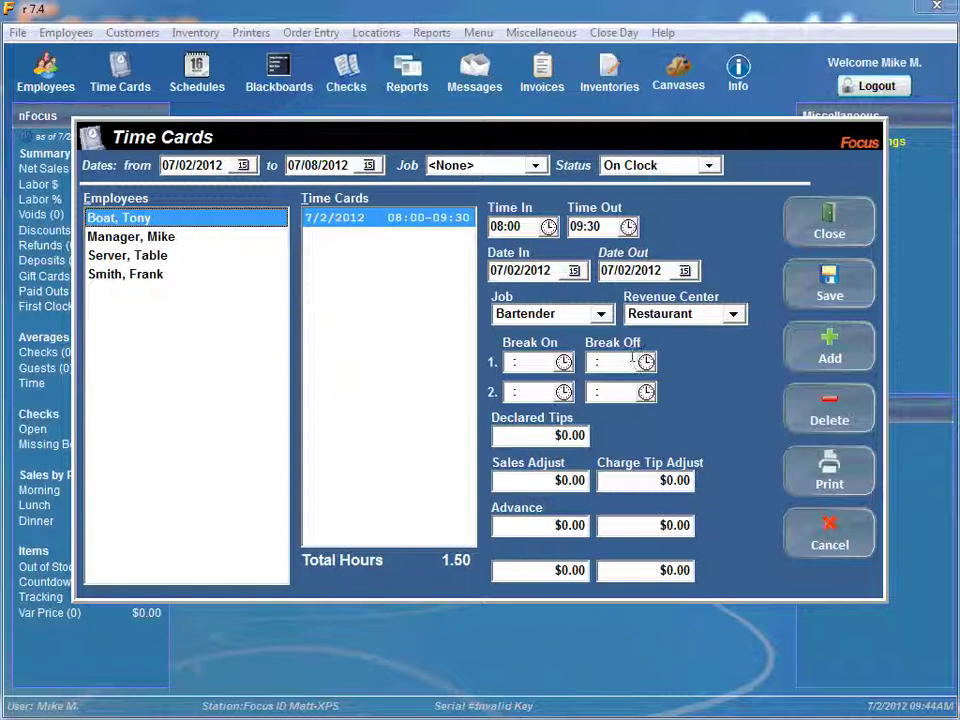
{"action": "left_click", "coordinate": [633, 257]}
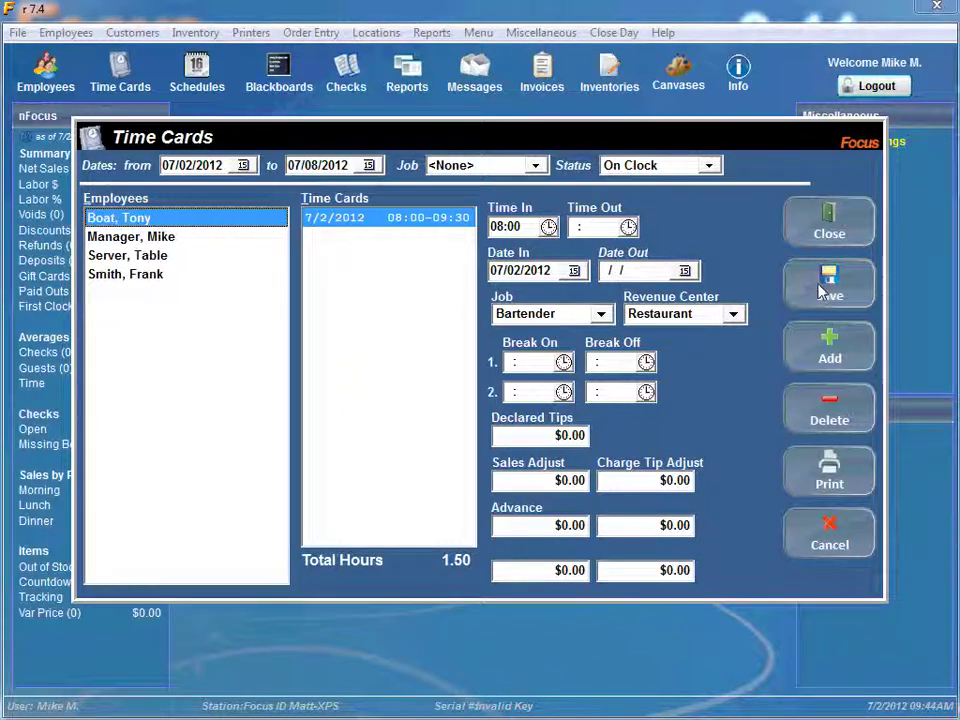
{"action": "left_click", "coordinate": [826, 287]}
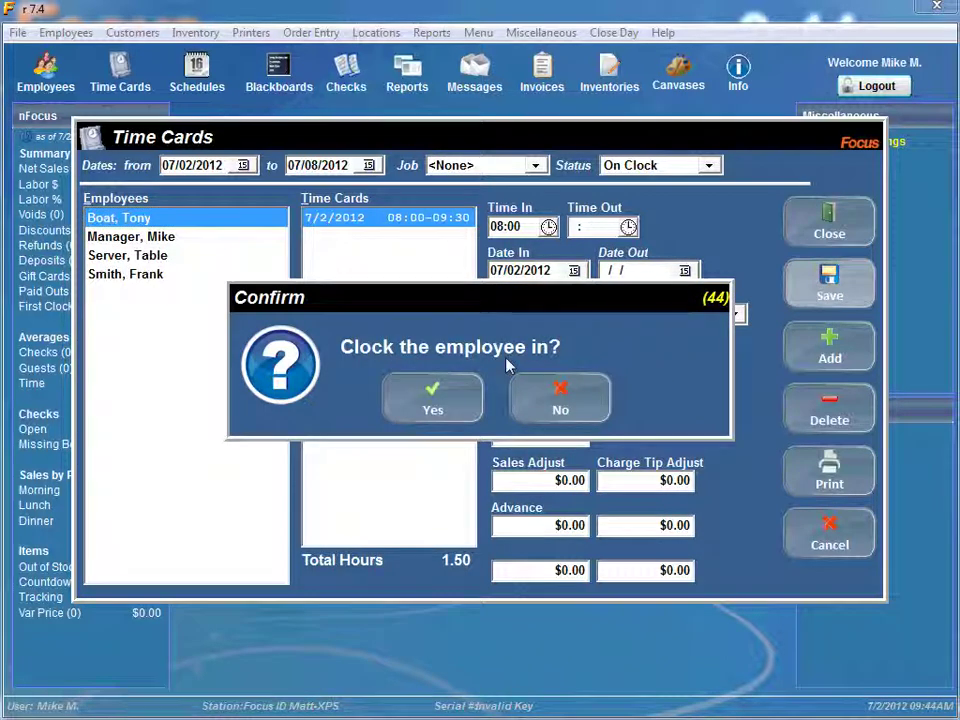
{"action": "left_click", "coordinate": [456, 406]}
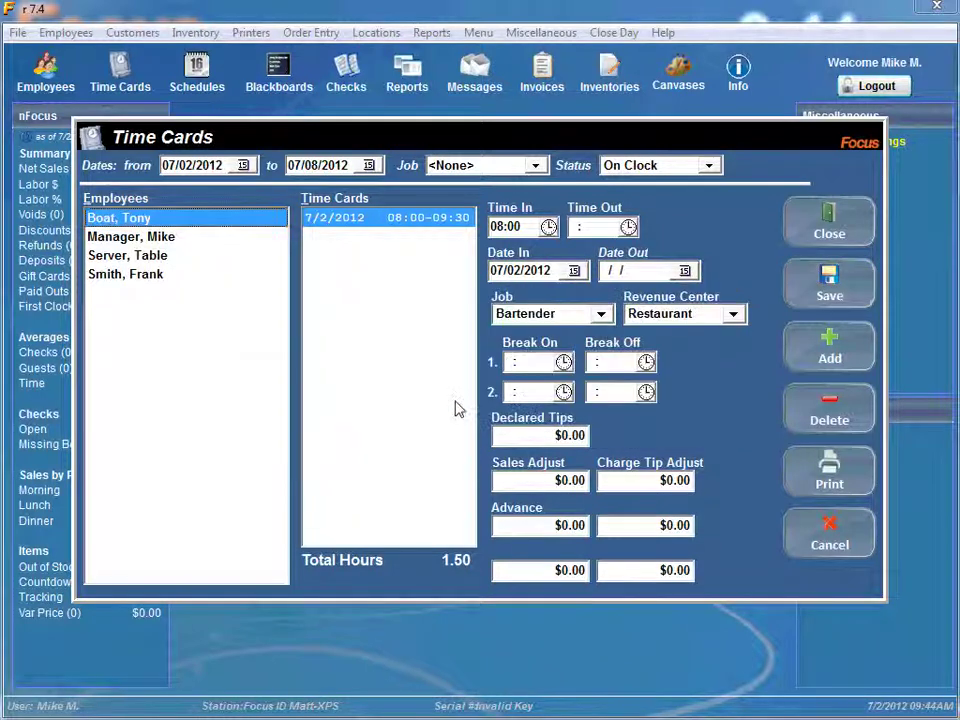